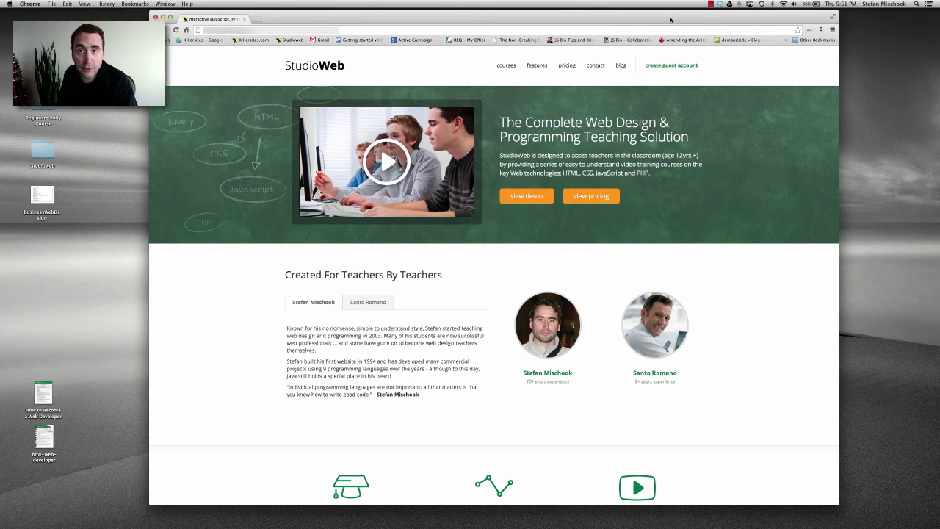
- Nudge the browser window right and back, then scroll the StudioWeb homepage
drag(669, 20, 759, 16)
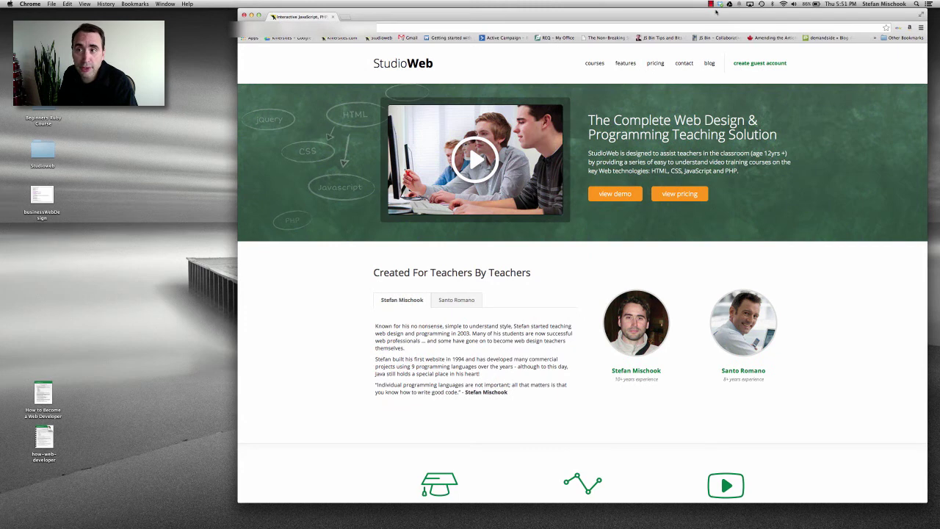
drag(713, 16, 649, 12)
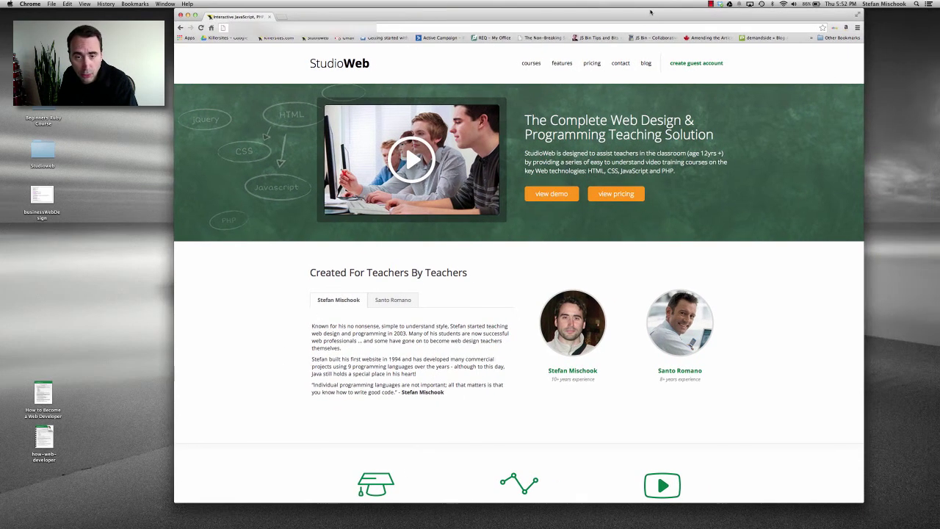
scroll(699, 161, down, 15)
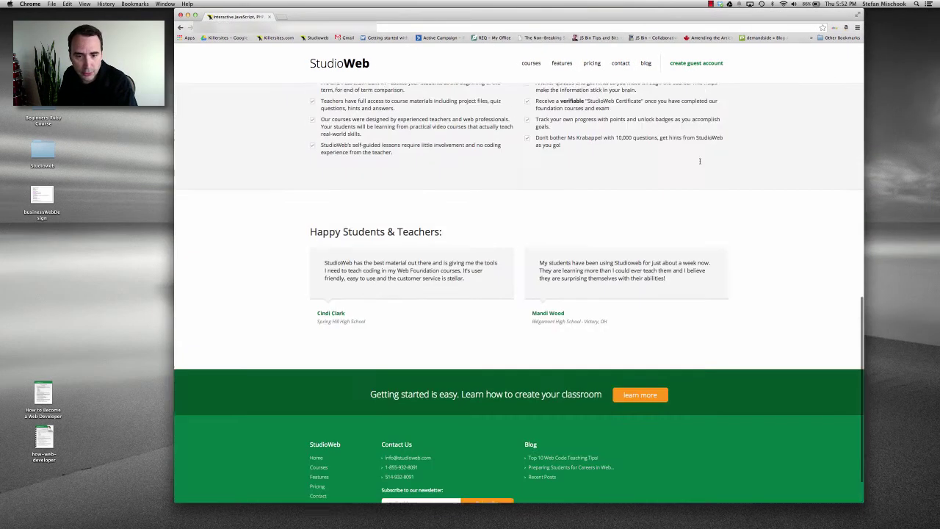
scroll(700, 162, up, 12)
scroll(700, 162, up, 5)
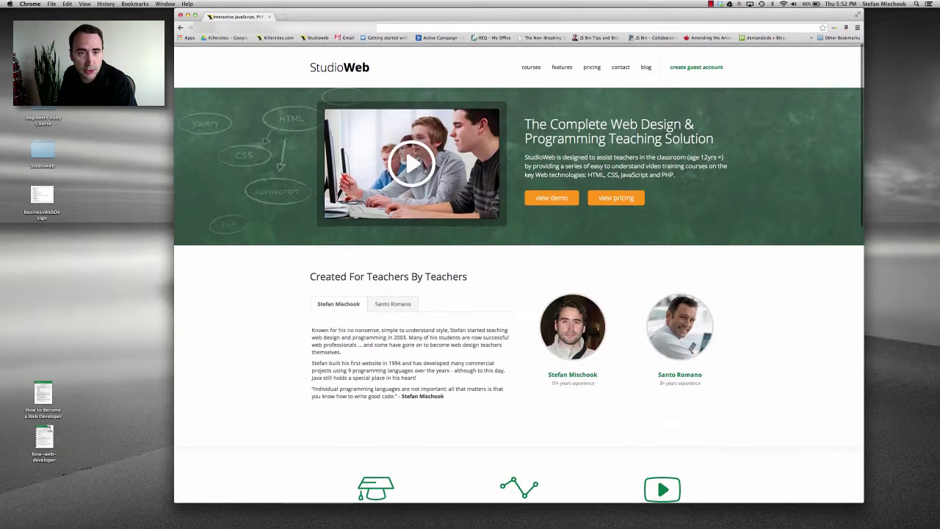
scroll(700, 163, down, 15)
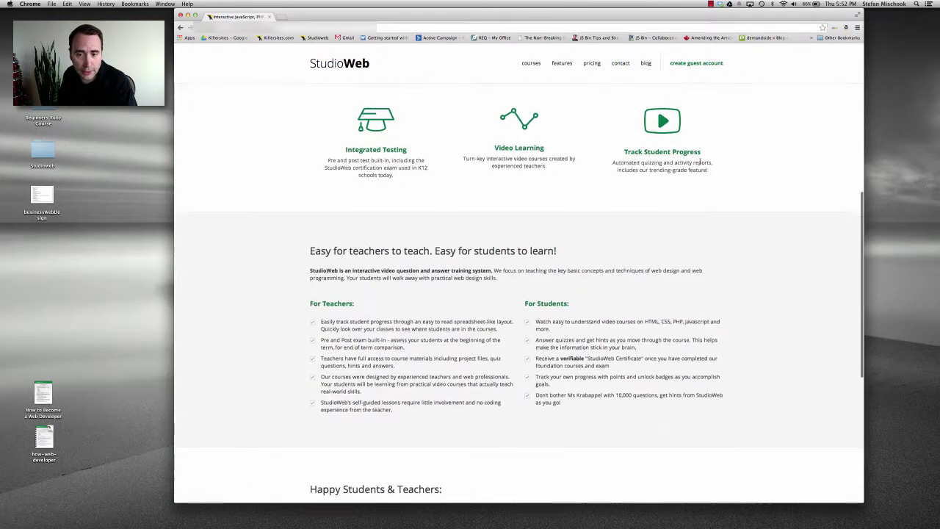
scroll(700, 163, up, 15)
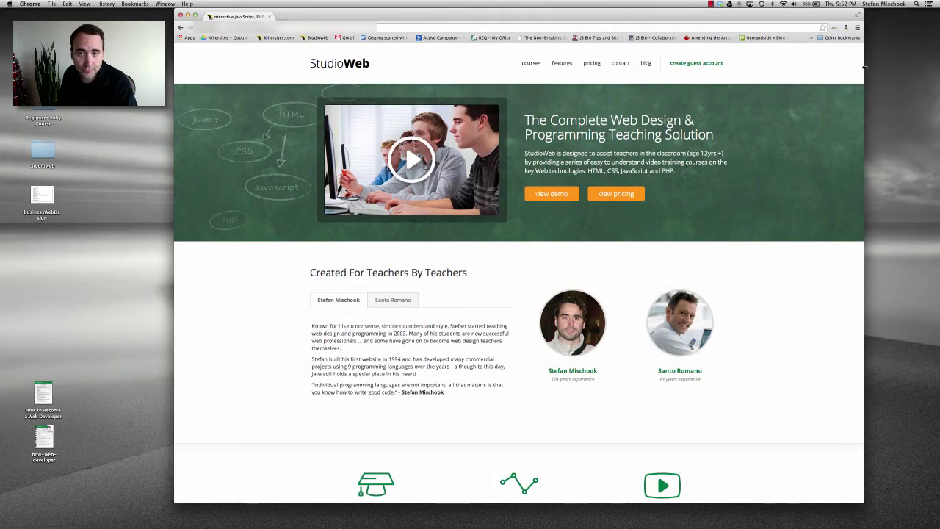
- Shrink the window to phone width, toggle the mobile navigation, then widen back to desktop
drag(864, 67, 775, 20)
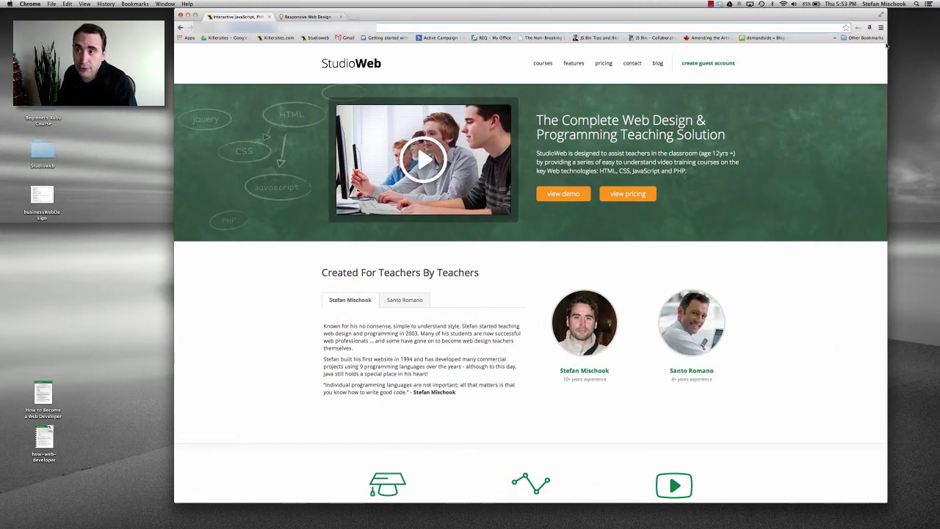
drag(887, 46, 320, 65)
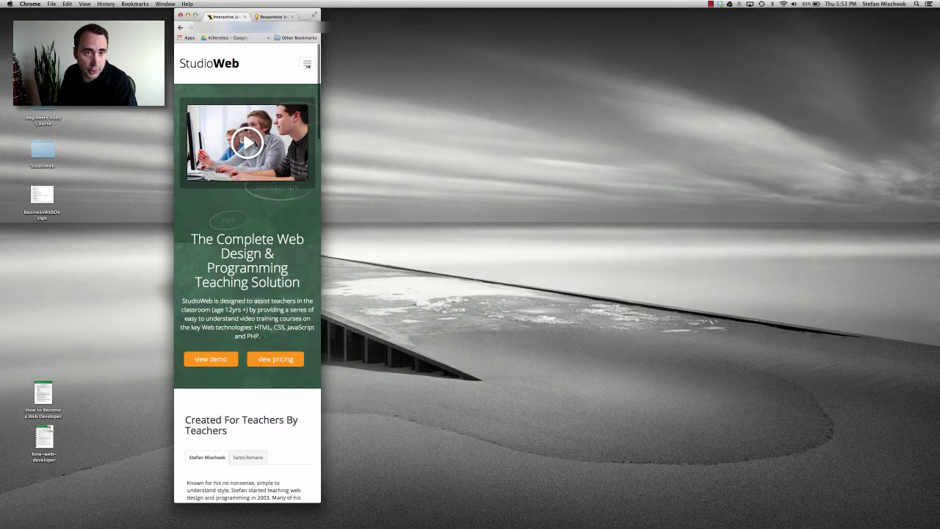
click(305, 64)
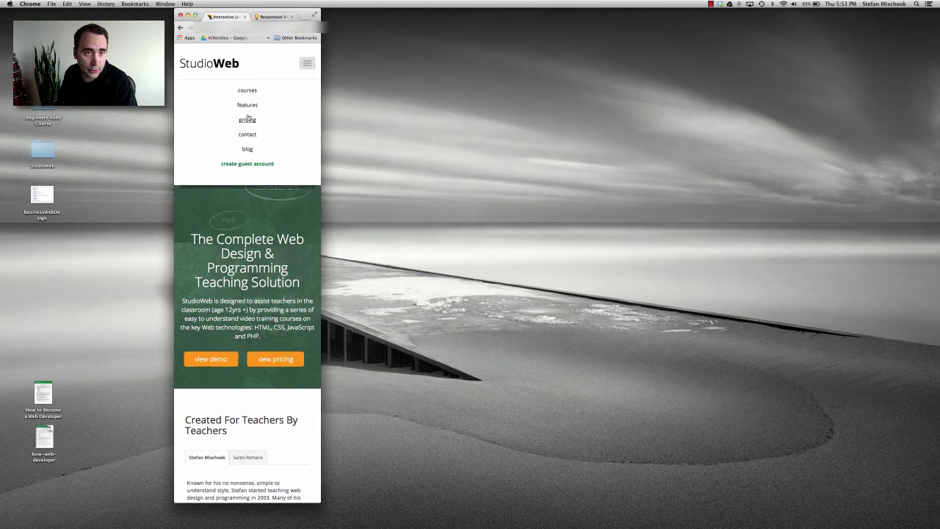
click(306, 64)
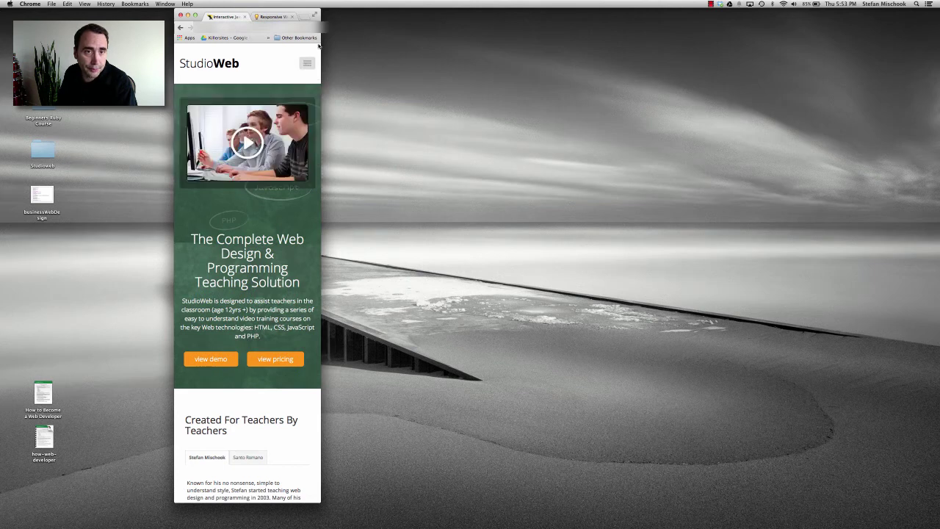
drag(320, 45, 846, 52)
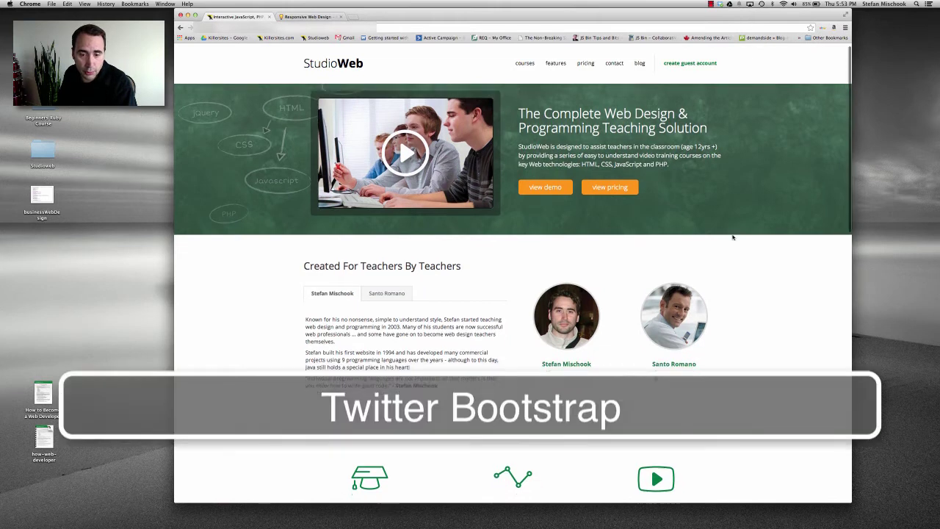
scroll(732, 237, down, 6)
scroll(733, 237, down, 4)
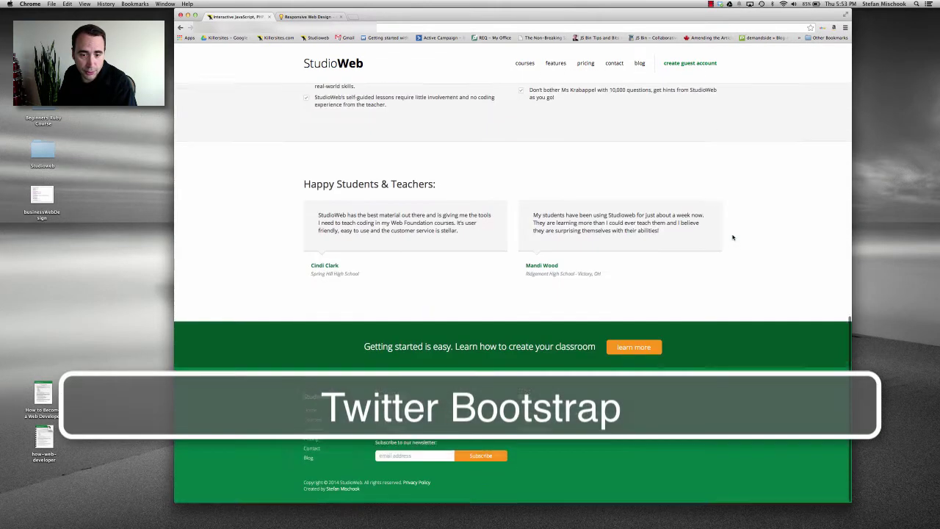
scroll(732, 237, up, 15)
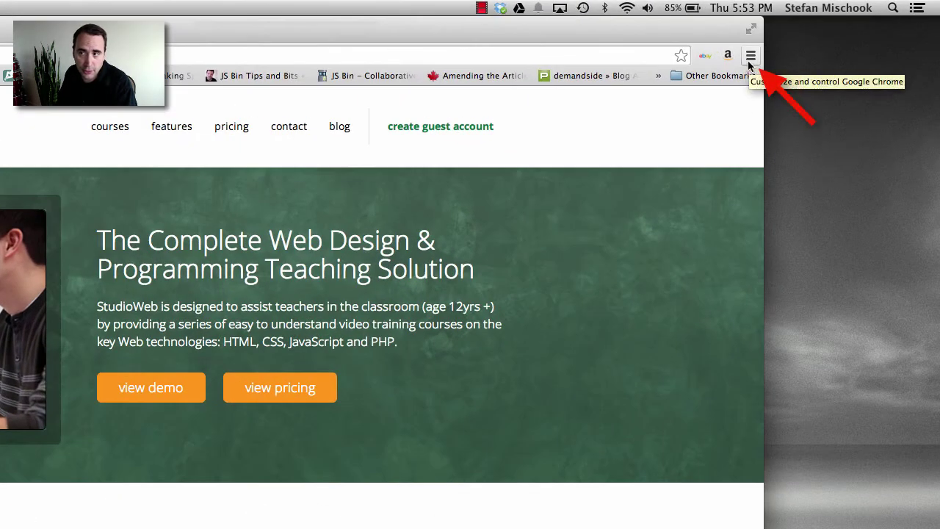
- Open Developer Tools from the Chrome menu's Tools submenu
click(749, 57)
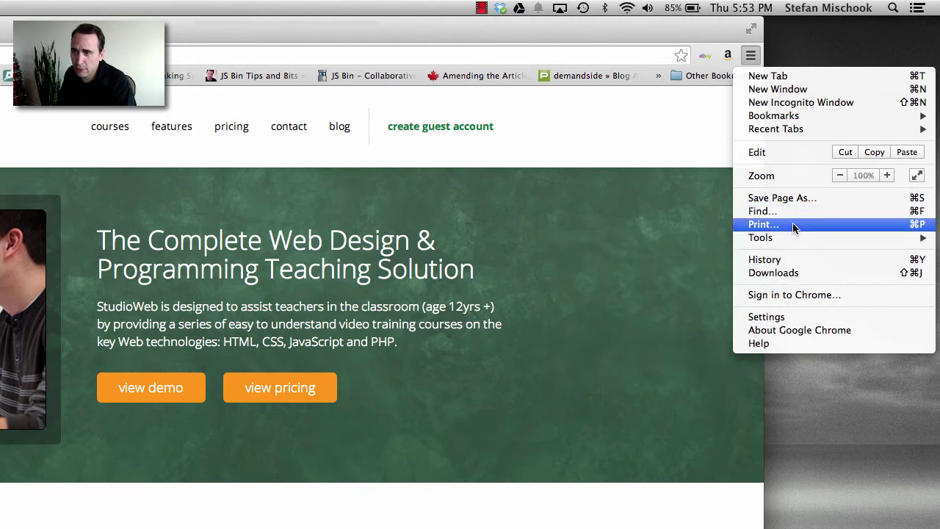
mouse_move(782, 239)
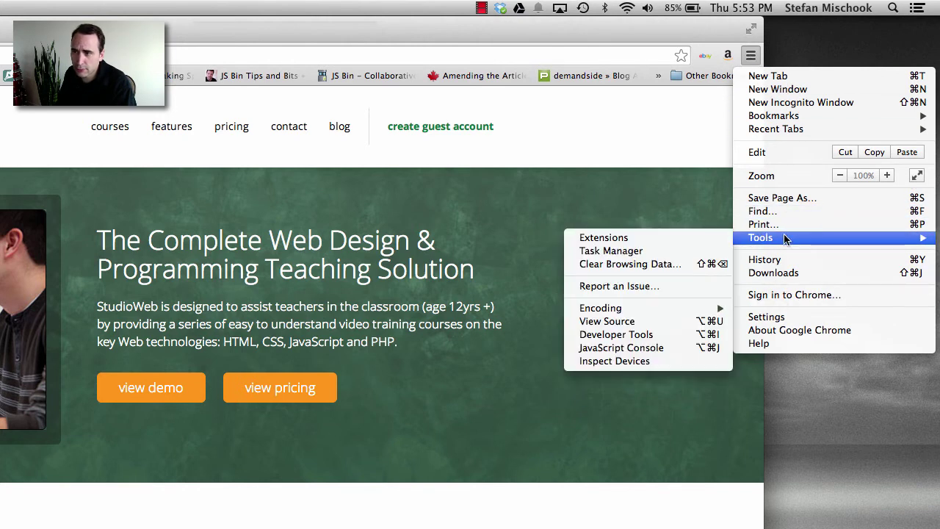
click(636, 335)
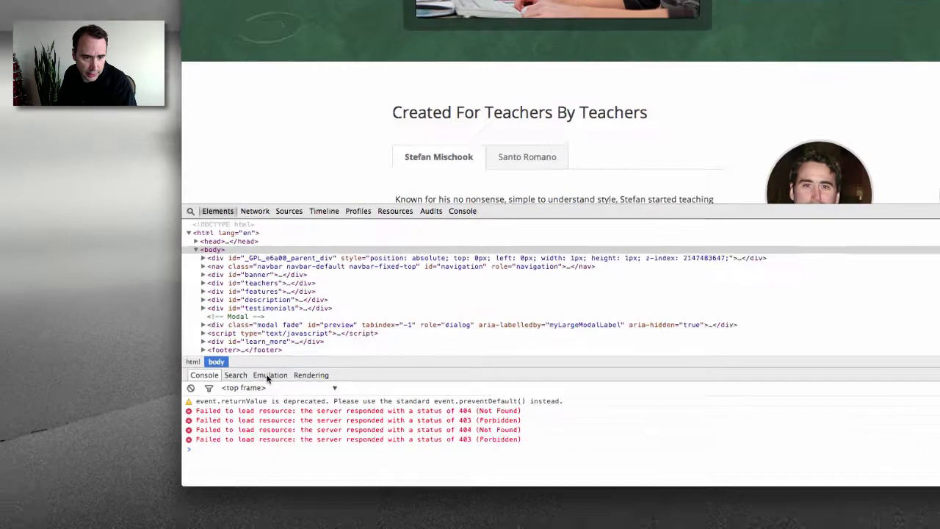
- Emulate the page as an Apple iPhone 5 (640 × 1136) from the DevTools Emulation settings
click(269, 375)
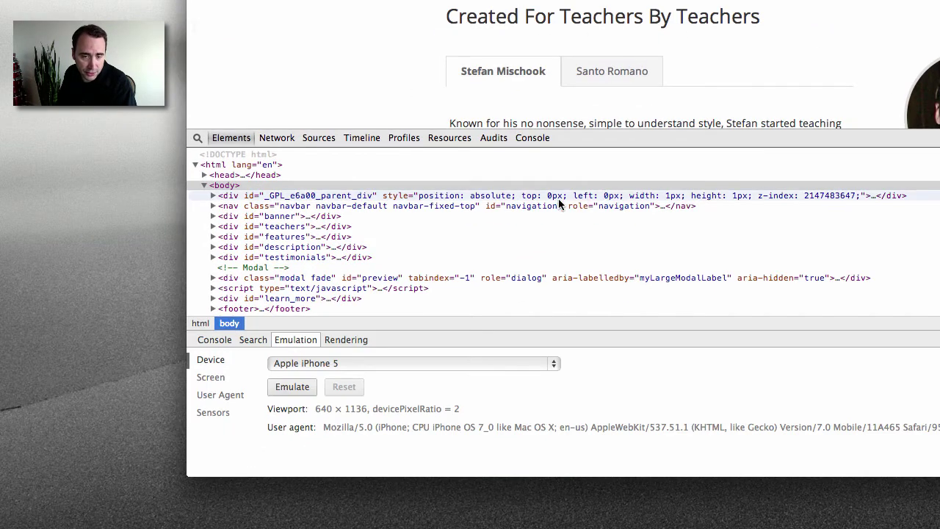
drag(558, 4, 494, 4)
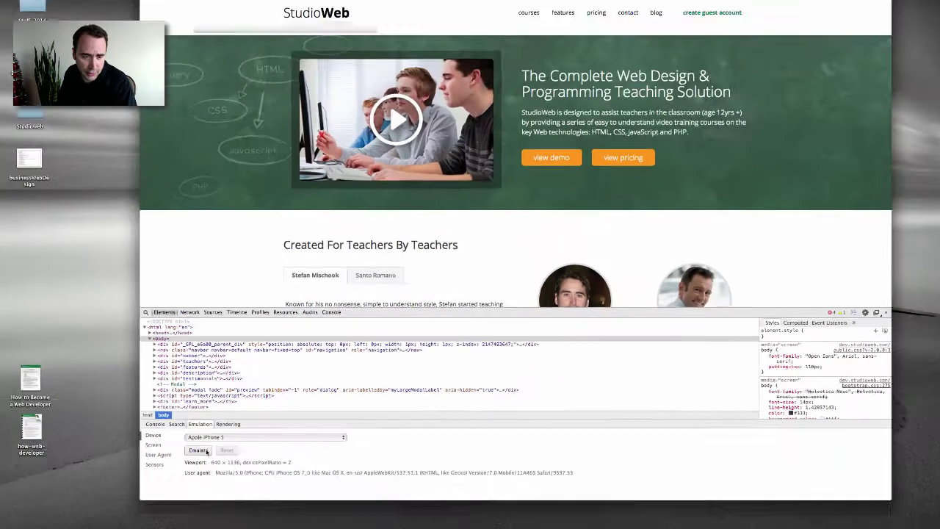
click(243, 387)
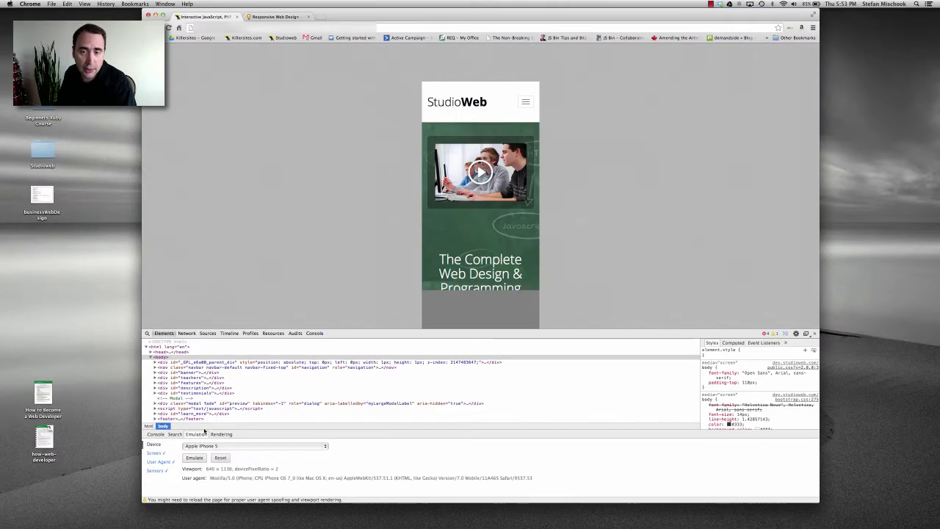
- Reload the page so the iPhone 5 emulation applies, then scroll through it
click(169, 27)
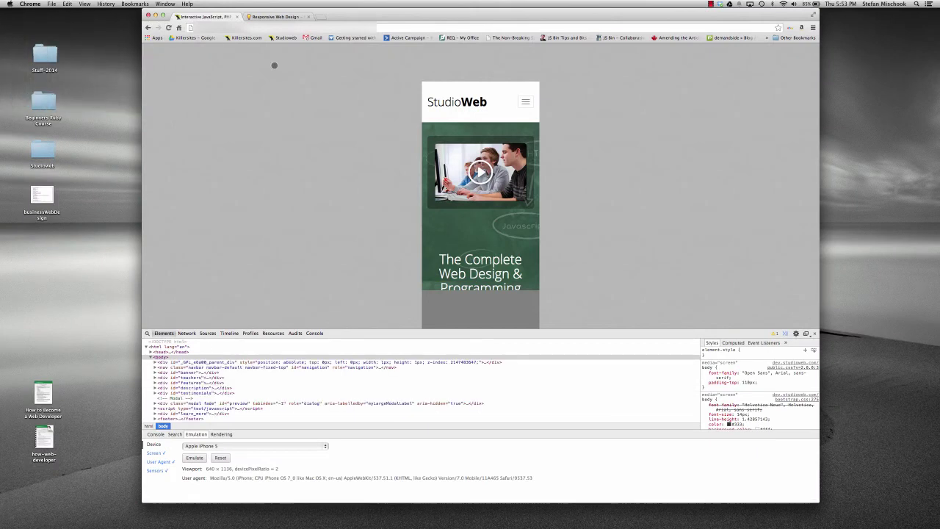
drag(474, 234, 462, 109)
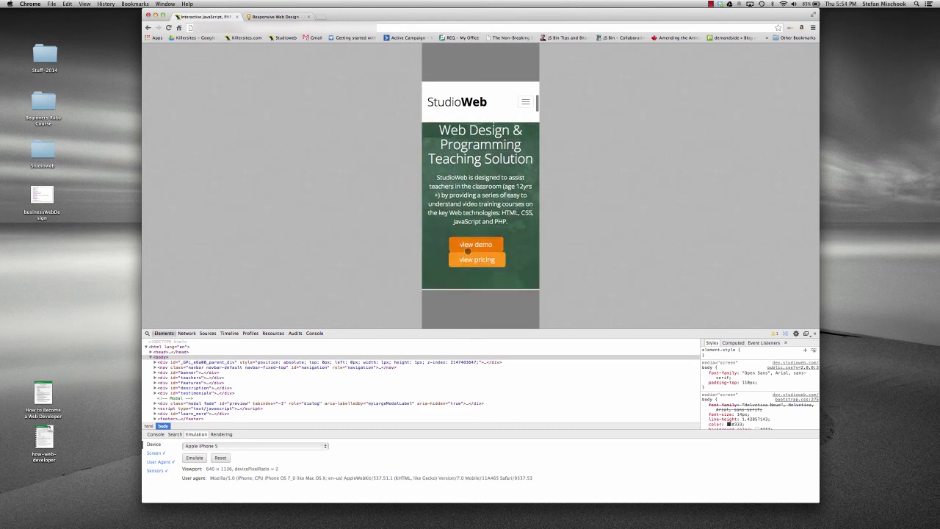
scroll(495, 225, down, 3)
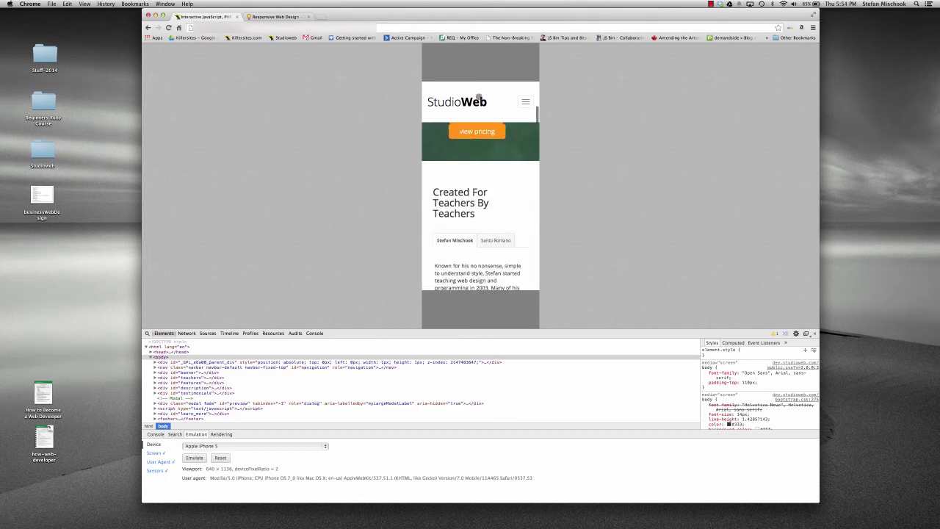
scroll(495, 209, up, 3)
scroll(495, 208, down, 5)
scroll(495, 209, down, 10)
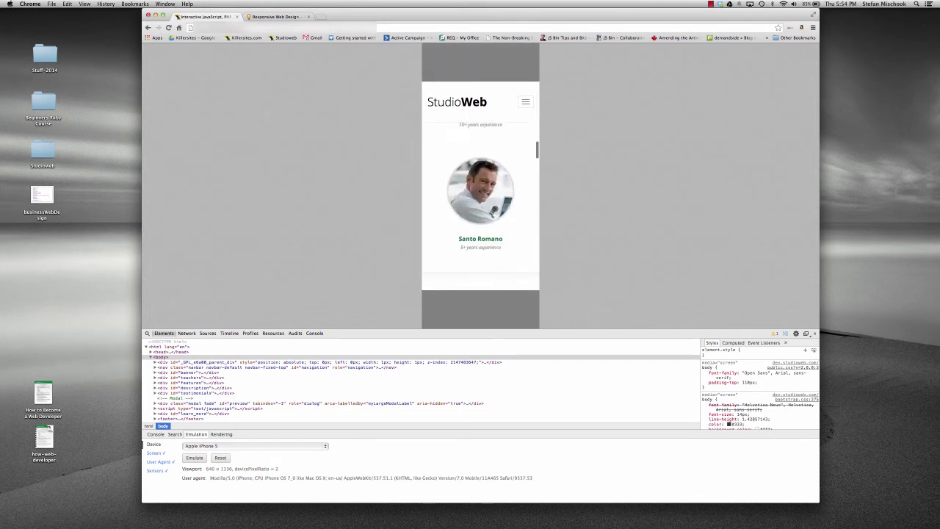
scroll(495, 208, down, 3)
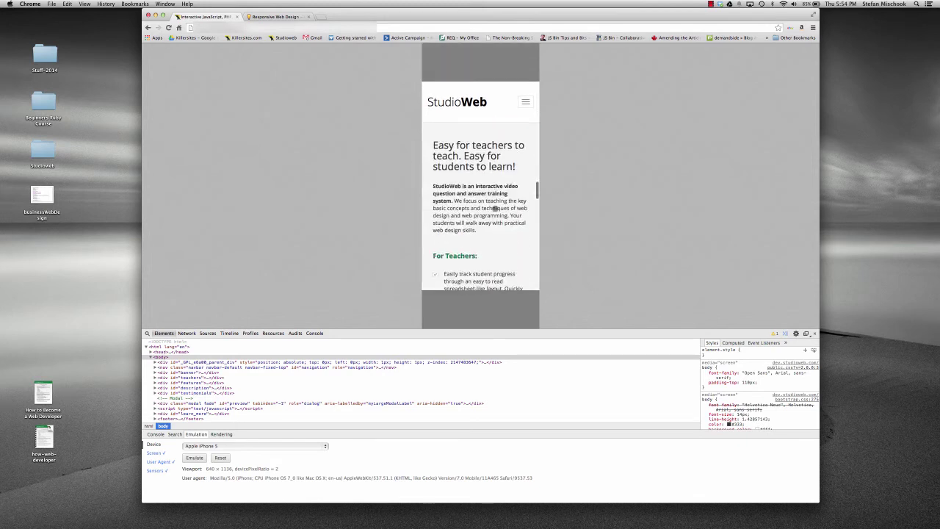
- Toggle the site's mobile hamburger menu, then open the emulation device list
click(524, 103)
click(524, 102)
scroll(501, 175, down, 5)
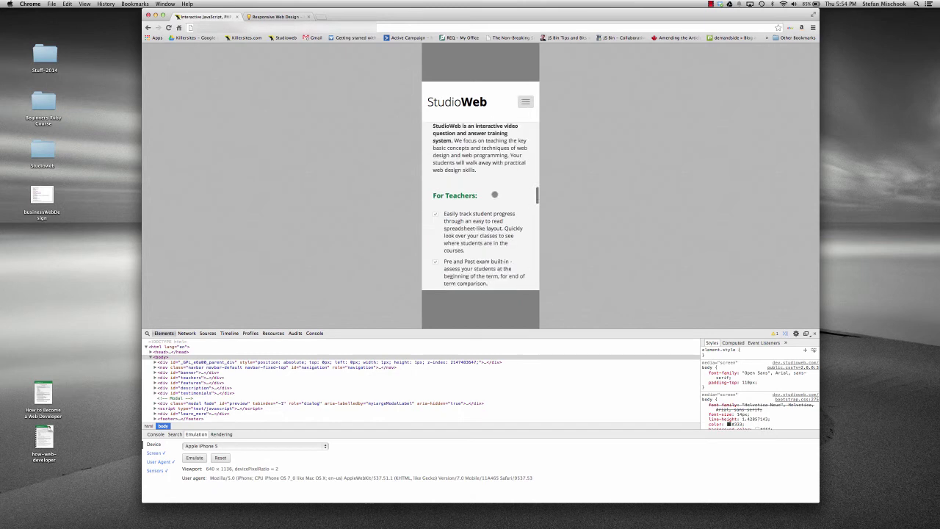
click(261, 446)
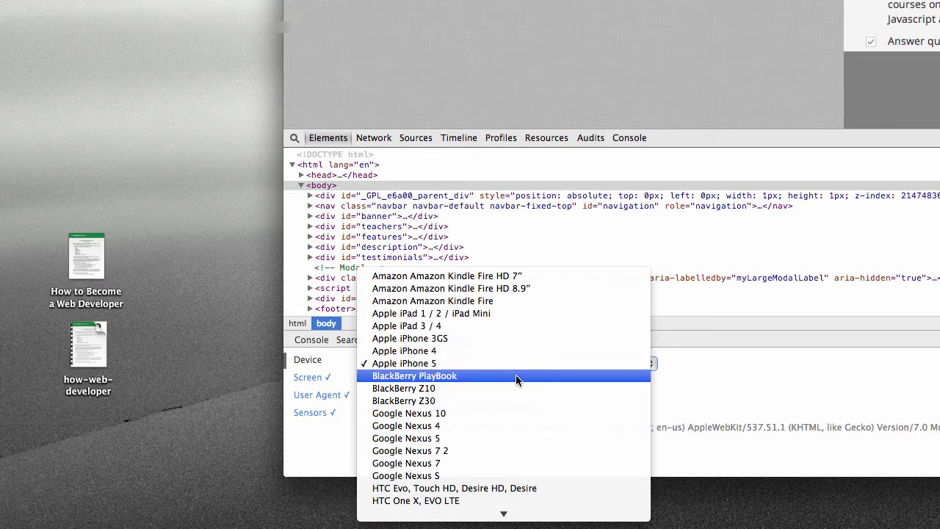
- Switch emulation to Samsung Galaxy Note 3 (1080 × 1920) and apply it
scroll(515, 376, down, 5)
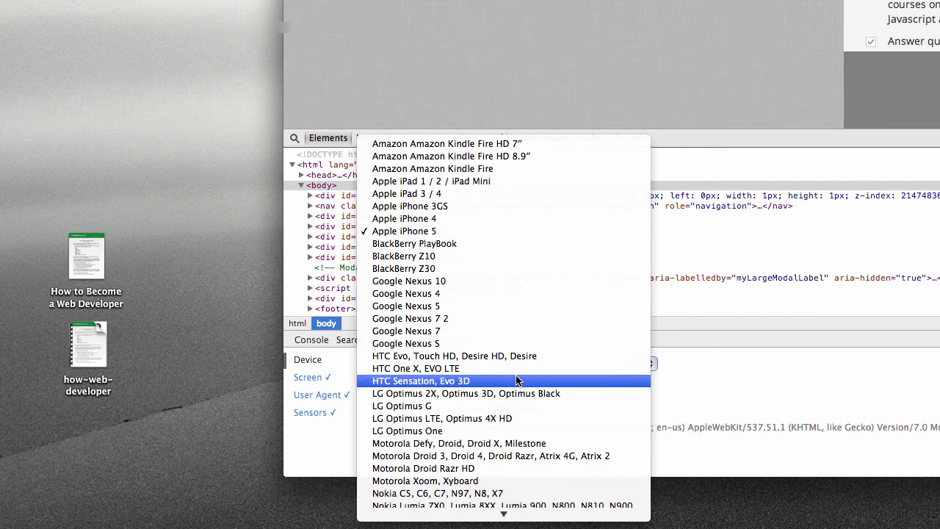
scroll(516, 380, down, 5)
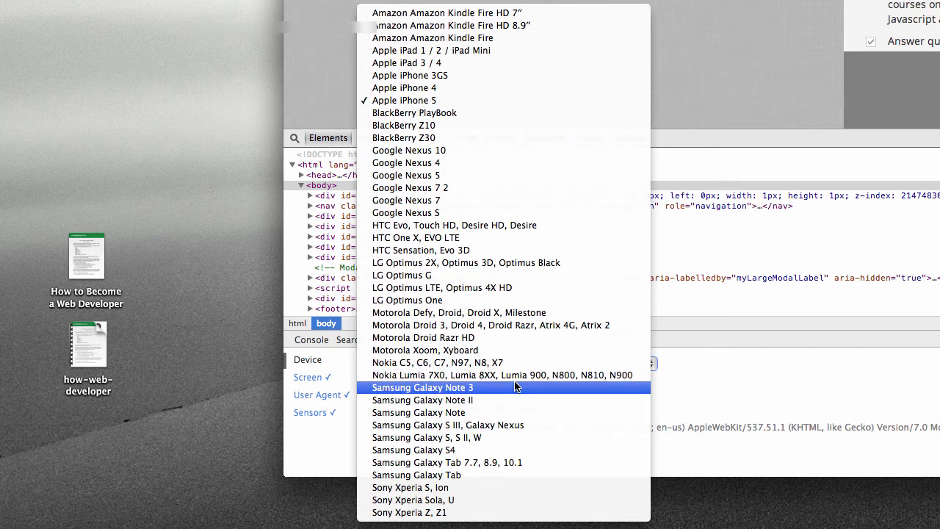
click(514, 387)
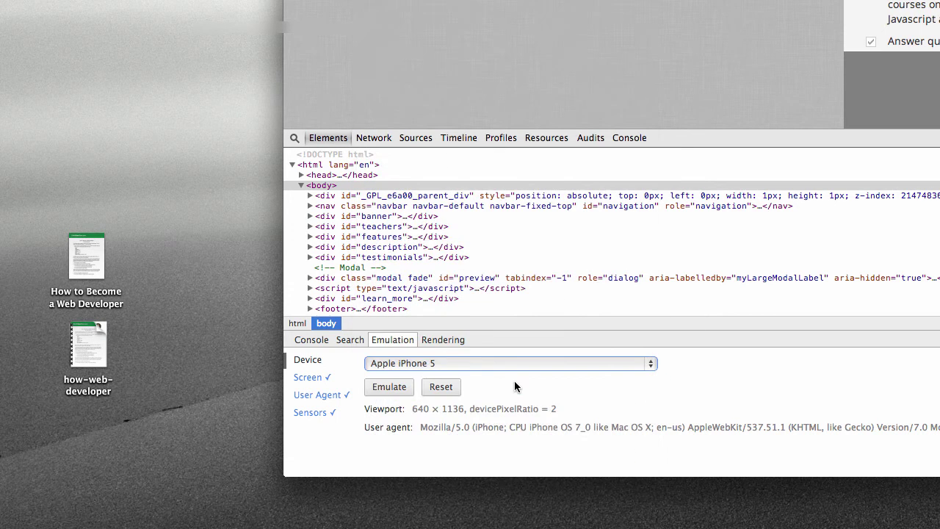
click(396, 388)
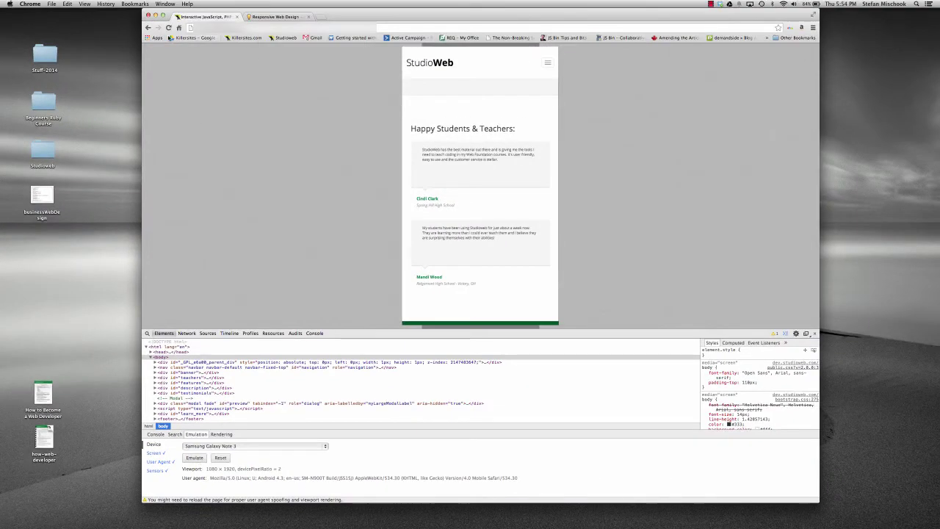
- Reload the Galaxy Note 3 view, scroll it, and toggle the mobile navigation menu
click(168, 27)
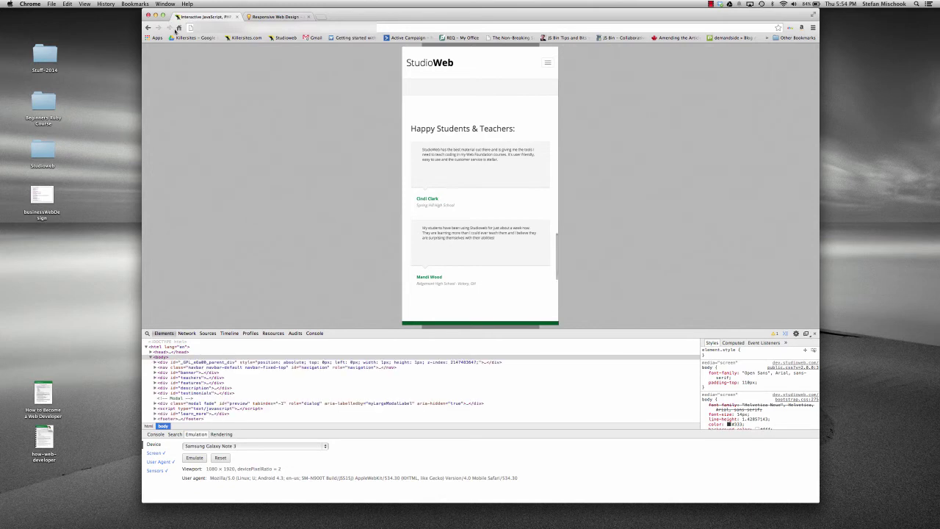
scroll(449, 175, up, 10)
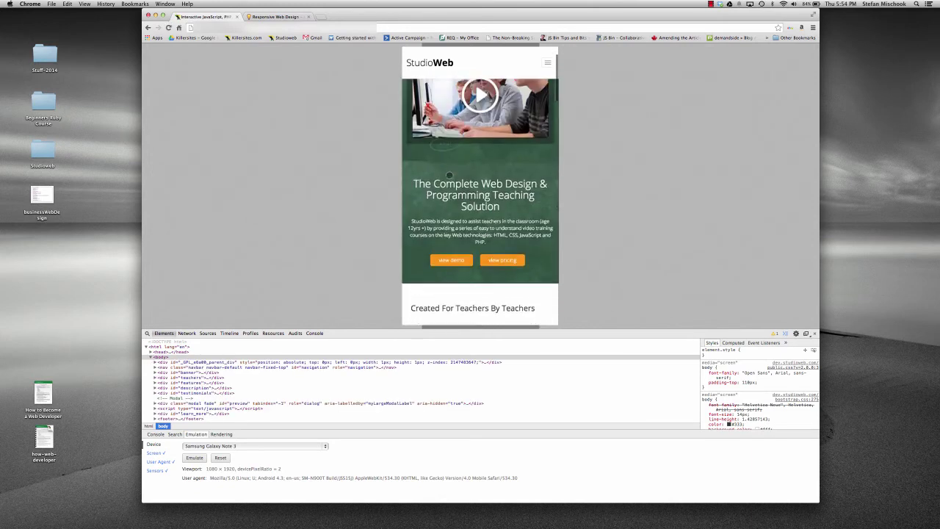
scroll(450, 175, up, 2)
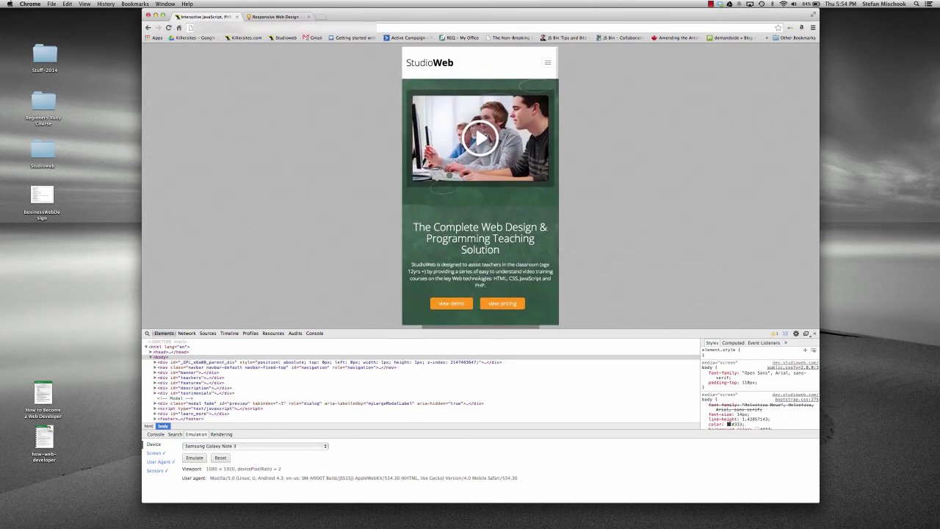
click(547, 61)
click(547, 61)
scroll(510, 175, down, 10)
scroll(510, 176, down, 10)
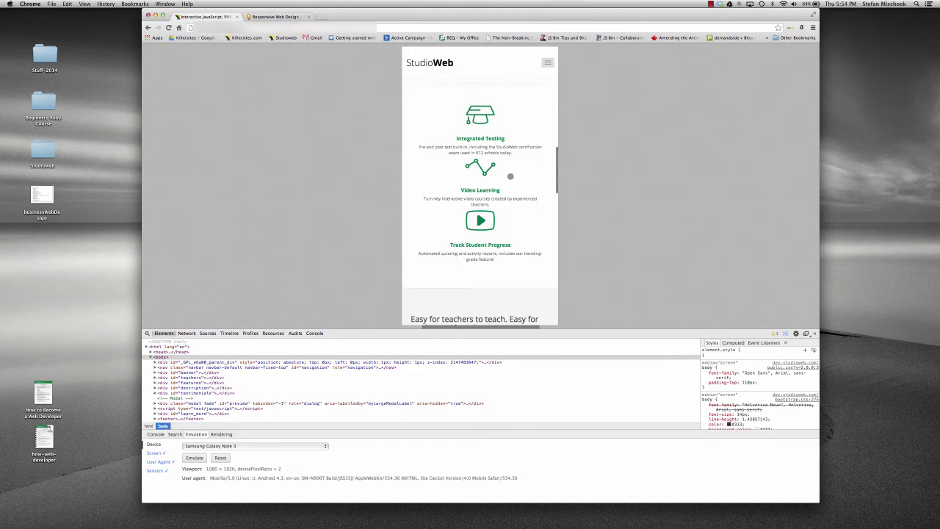
- Reset device emulation, close DevTools, and scroll the desktop homepage
click(220, 458)
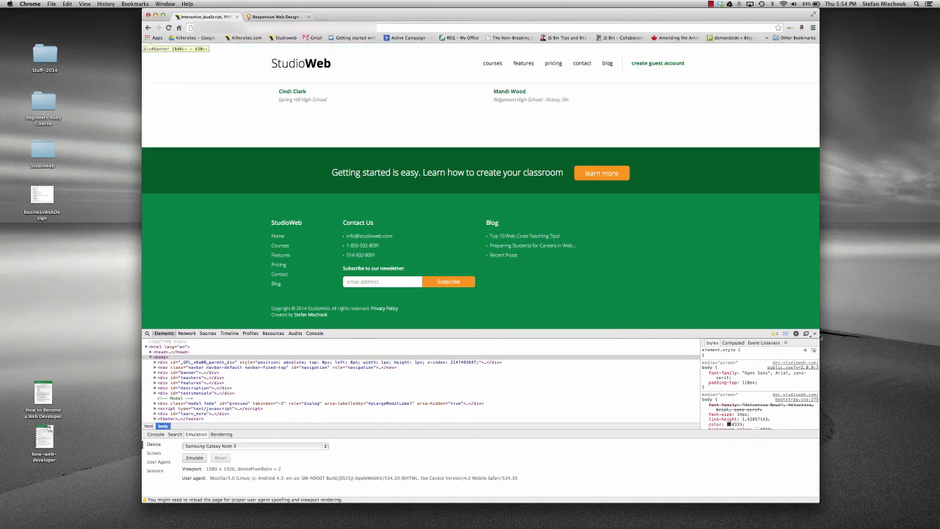
click(814, 334)
scroll(691, 405, up, 20)
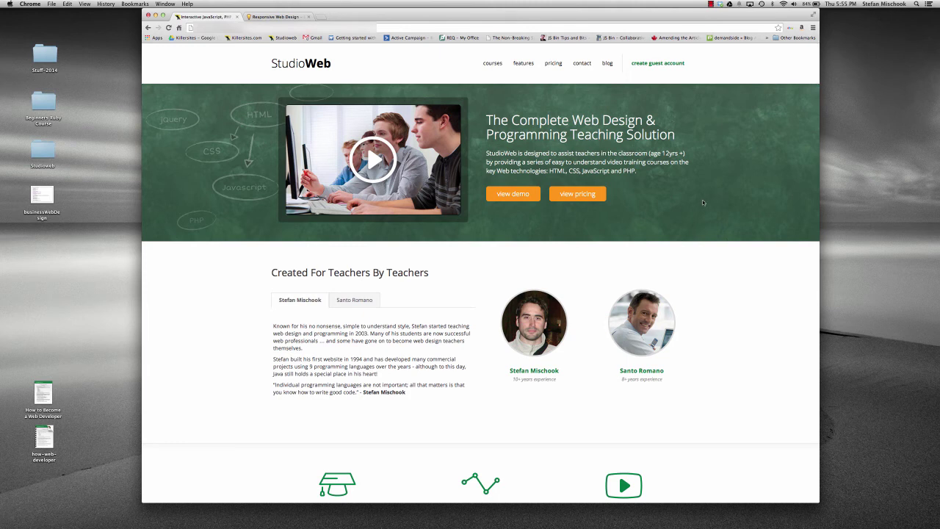
scroll(702, 203, down, 20)
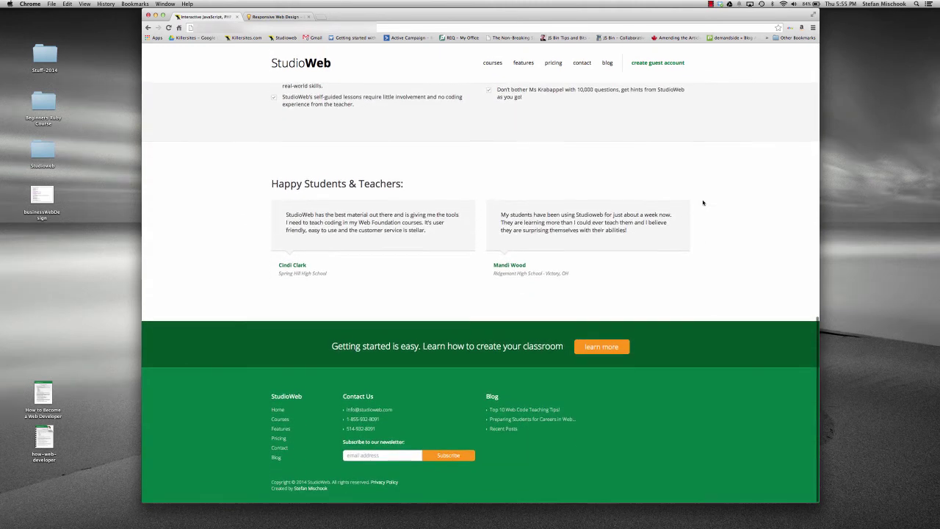
scroll(703, 203, up, 20)
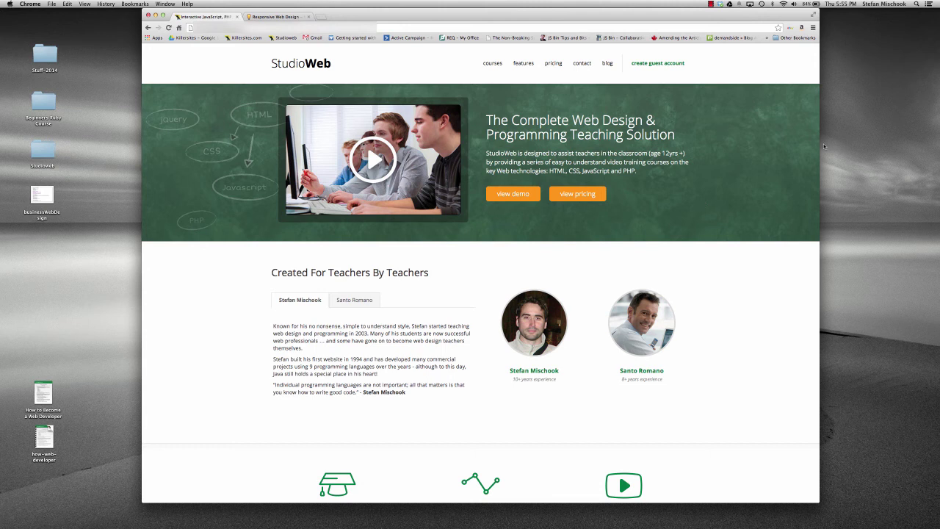
- Widen the window, reload with Cmd+R to get the redesigned homepage, and scroll it
drag(819, 145, 797, 65)
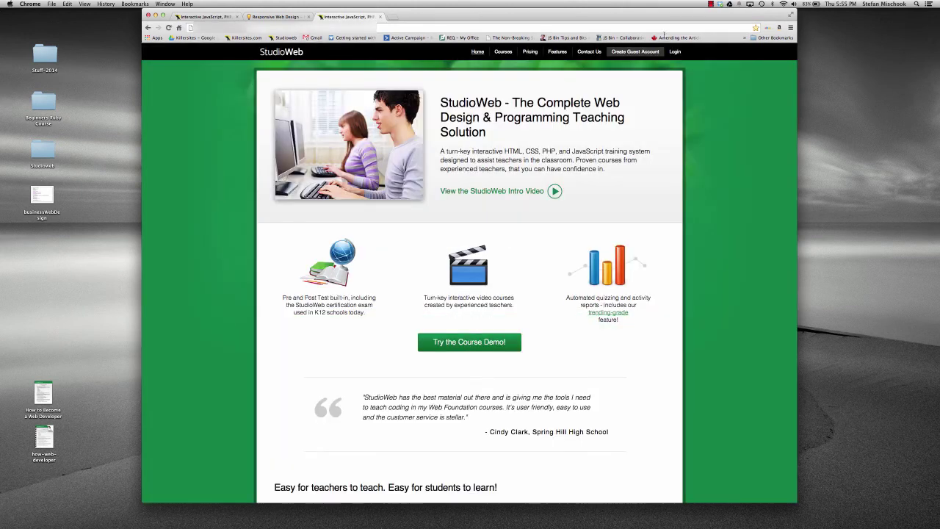
drag(798, 102, 807, 125)
scroll(738, 169, down, 10)
key(super+r)
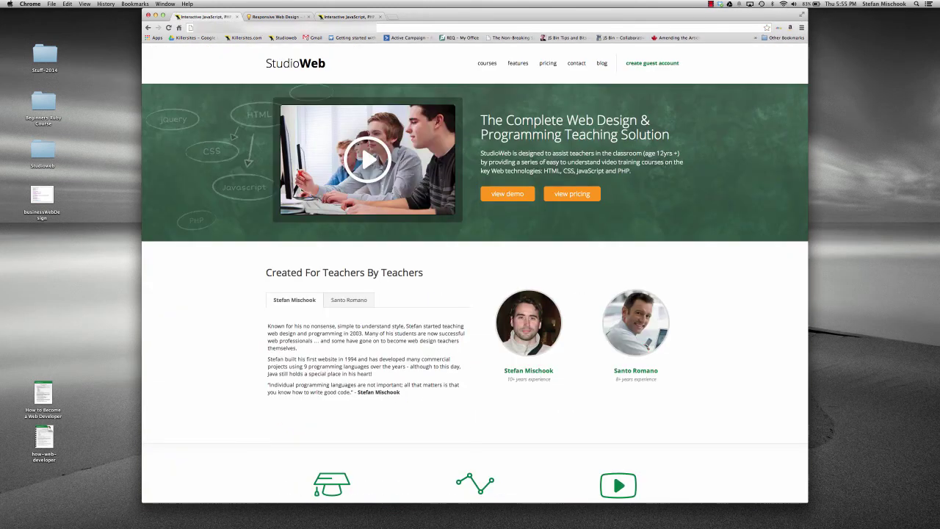
scroll(664, 166, down, 15)
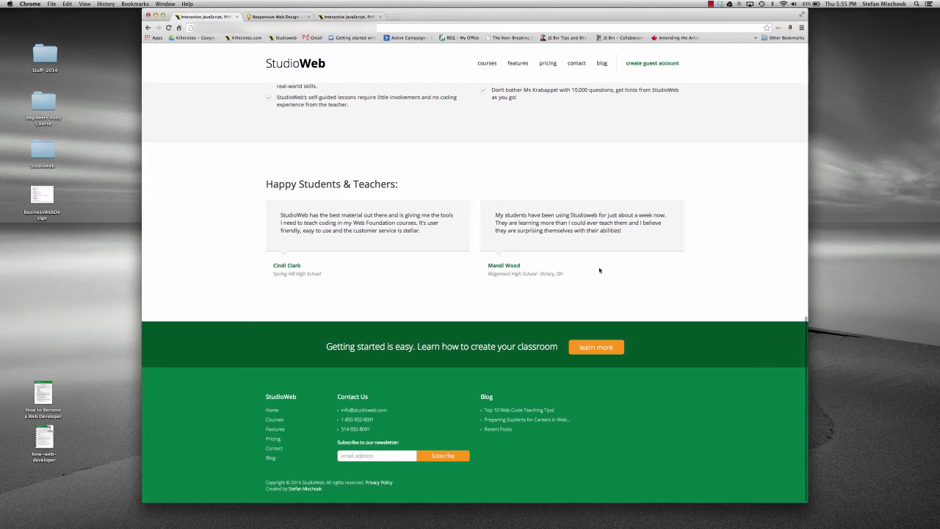
scroll(599, 270, up, 15)
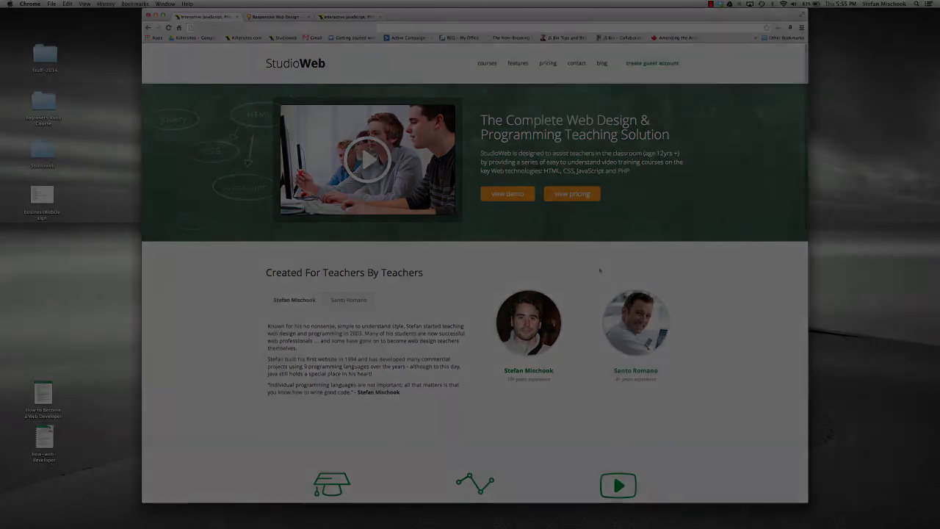